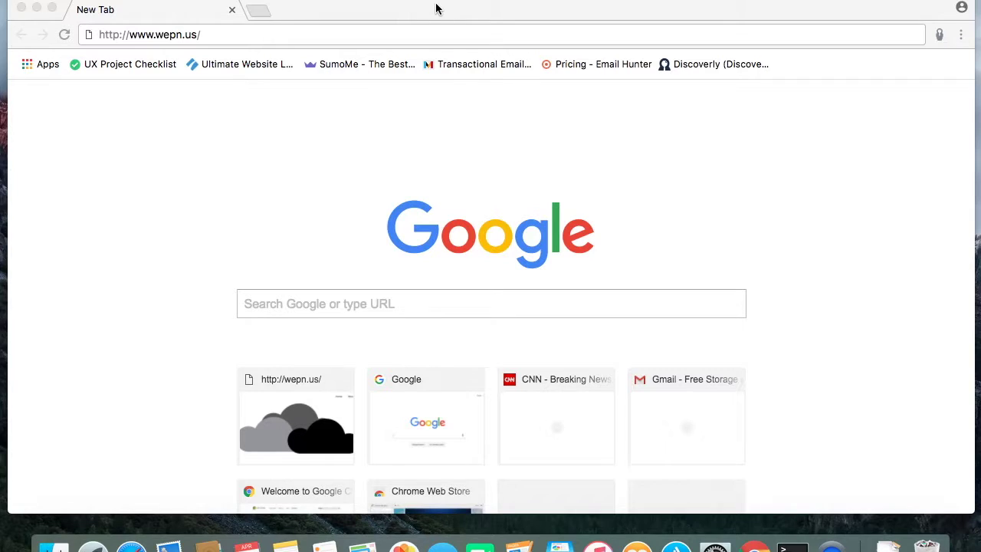
{"action": "left_click", "coordinate": [462, 39]}
{"action": "key", "text": "Return"}
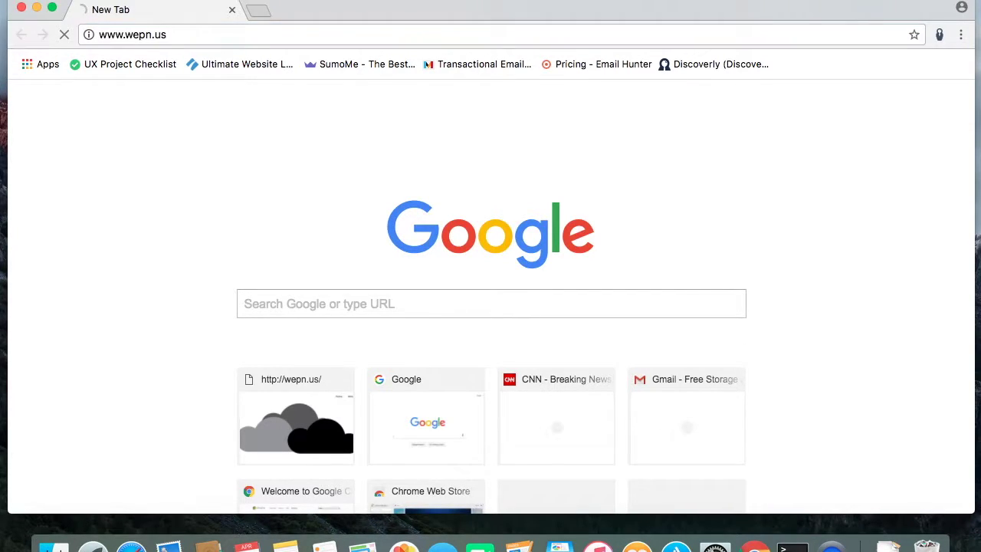
{"action": "scroll", "coordinate": [534, 166], "scroll_direction": "down", "scroll_amount": 10}
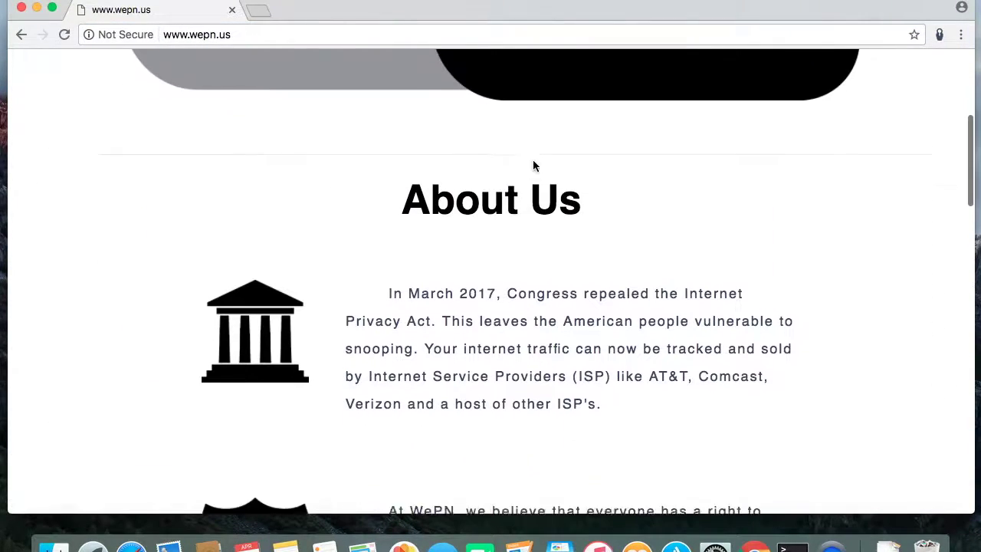
{"action": "scroll", "coordinate": [533, 164], "scroll_direction": "down", "scroll_amount": 10}
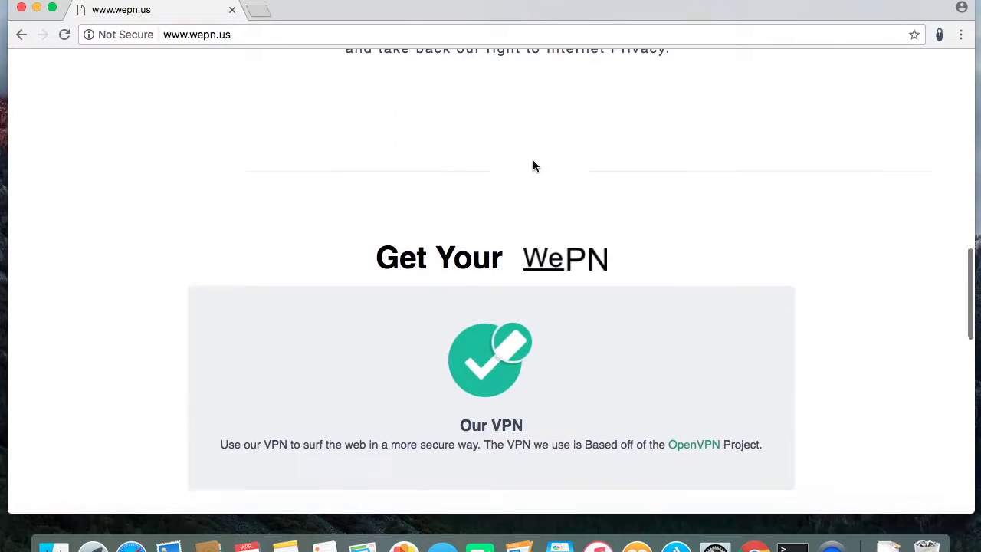
Enter the sign-up e-mail address, then the account password in both password fields.
{"action": "left_click", "coordinate": [425, 245]}
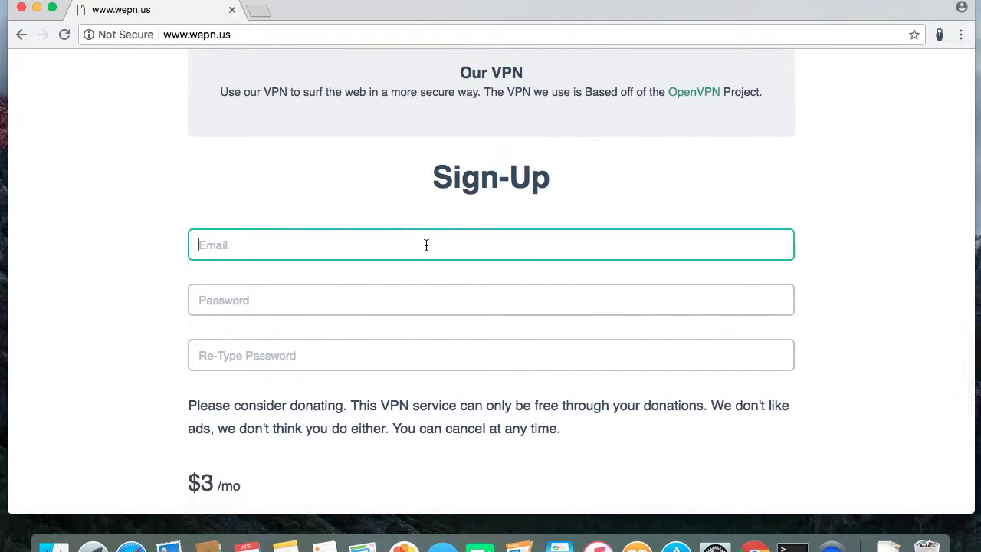
{"action": "scroll", "coordinate": [425, 245], "scroll_direction": "down", "scroll_amount": 4}
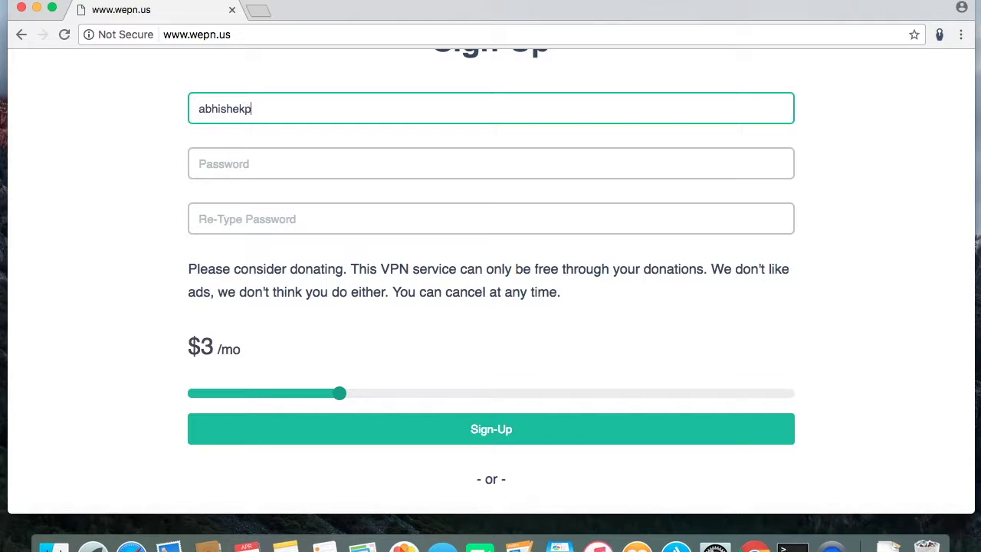
{"action": "key", "text": "Tab"}
{"action": "type", "text": "••"}
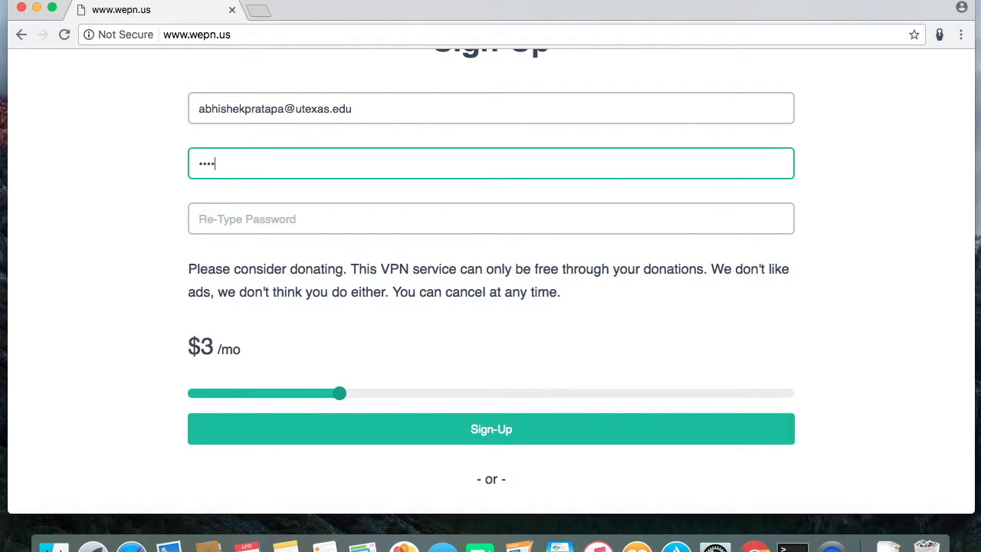
{"action": "key", "text": "Tab"}
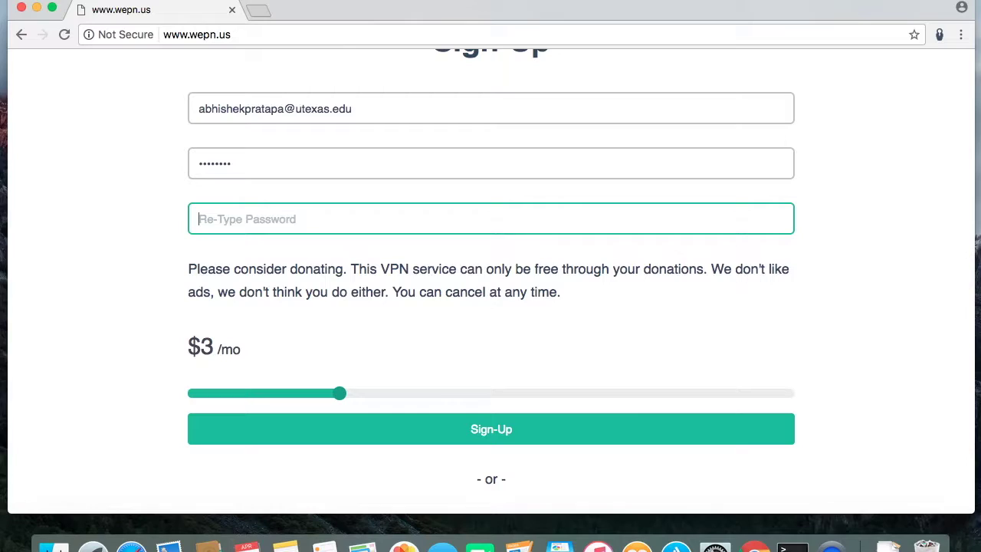
{"action": "type", "text": "•"}
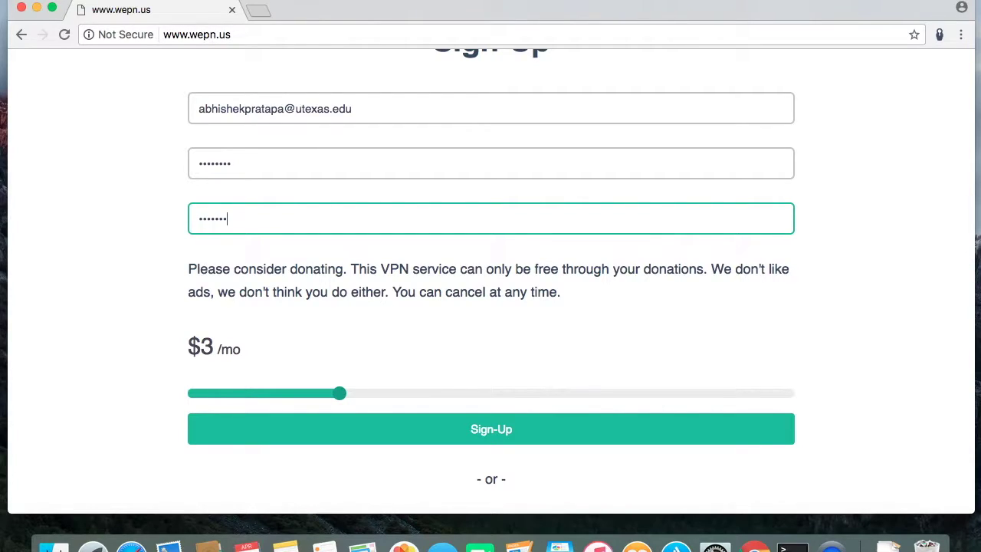
{"action": "left_click", "coordinate": [335, 160]}
Lower the donation slider to the $0/mo minimum and submit the sign-up form.
{"action": "left_click", "coordinate": [66, 340]}
{"action": "left_click_drag", "start_coordinate": [334, 397], "coordinate": [159, 390]}
{"action": "left_click", "coordinate": [269, 439]}
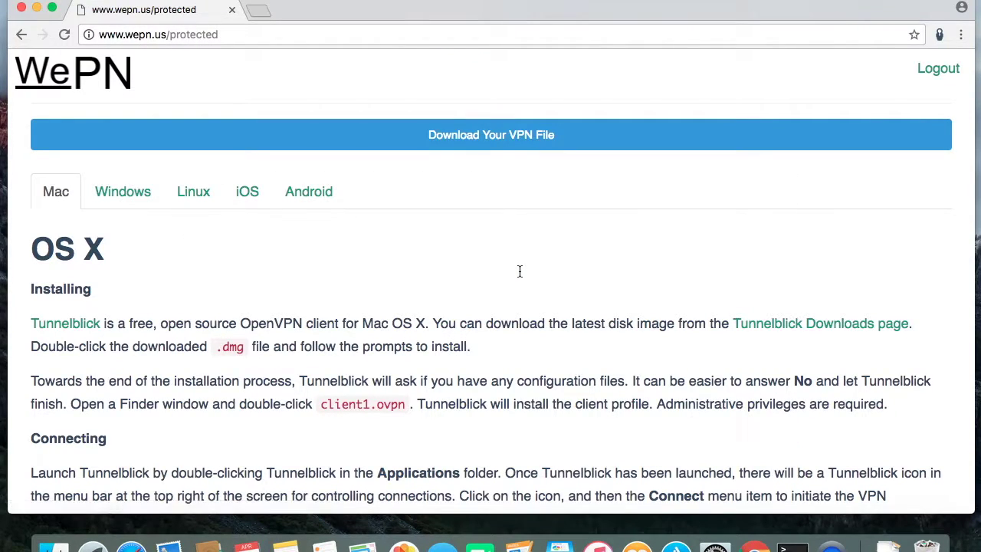
Download the personal WePN VPN configuration (.ovpn) file from the protected page.
{"action": "scroll", "coordinate": [519, 271], "scroll_direction": "down", "scroll_amount": 5}
{"action": "scroll", "coordinate": [520, 272], "scroll_direction": "up", "scroll_amount": 5}
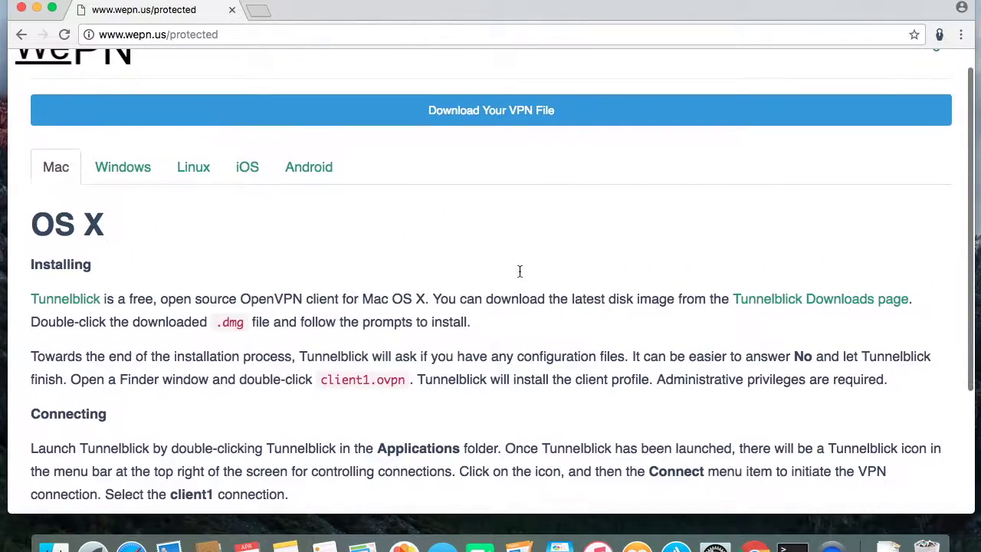
{"action": "left_click", "coordinate": [516, 111]}
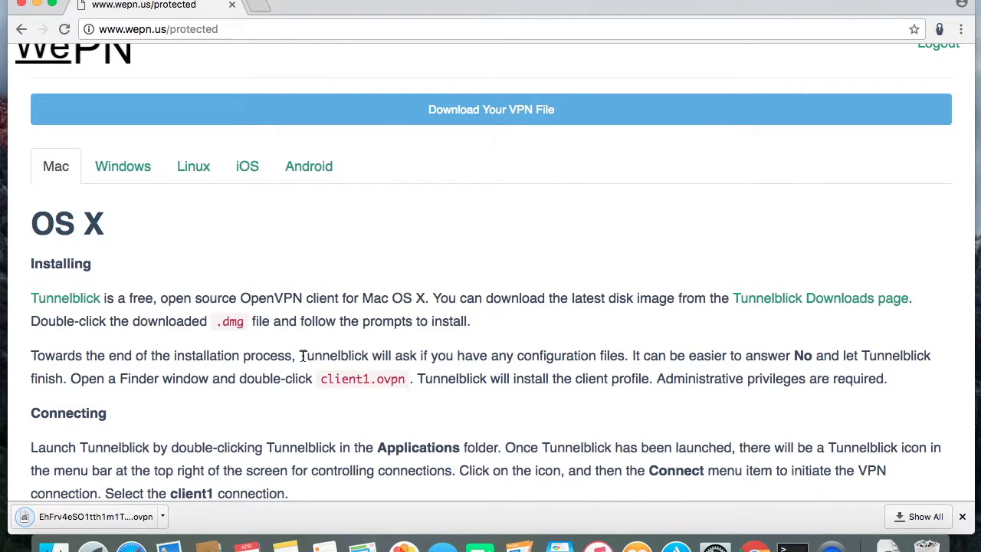
Download Tunnelblick_3.7.0_build_4790.dmg, the latest stable release, from tunnelblick.net.
{"action": "left_click", "coordinate": [66, 298]}
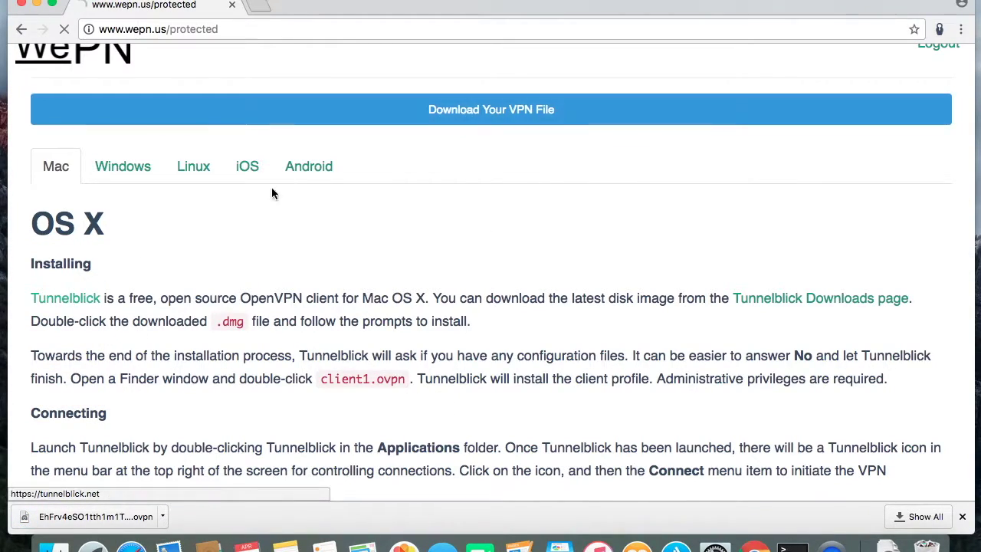
{"action": "left_click", "coordinate": [126, 232]}
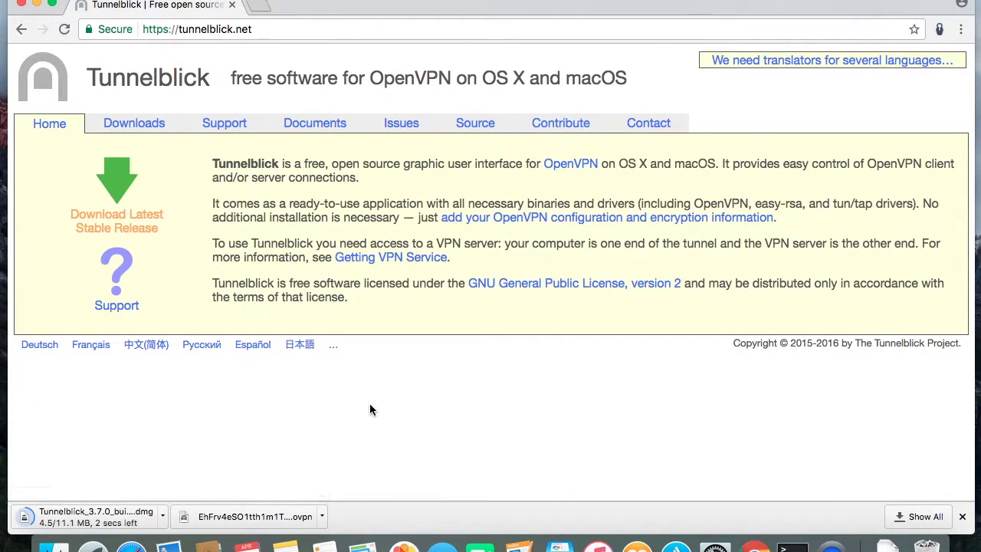
{"action": "left_click", "coordinate": [961, 516]}
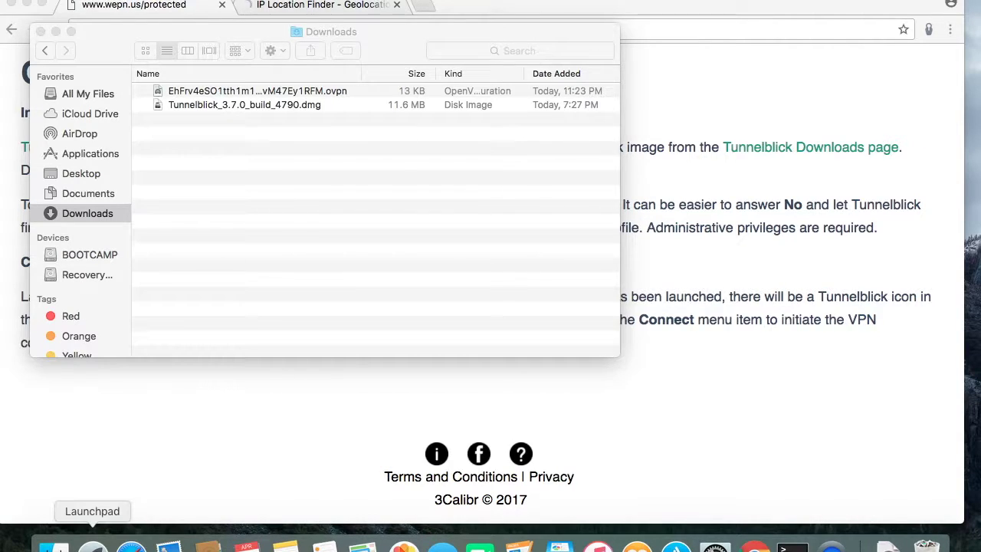
Launch Tunnelblick from Launchpad and place its Configurations window beside the Downloads folder.
{"action": "left_click", "coordinate": [94, 545]}
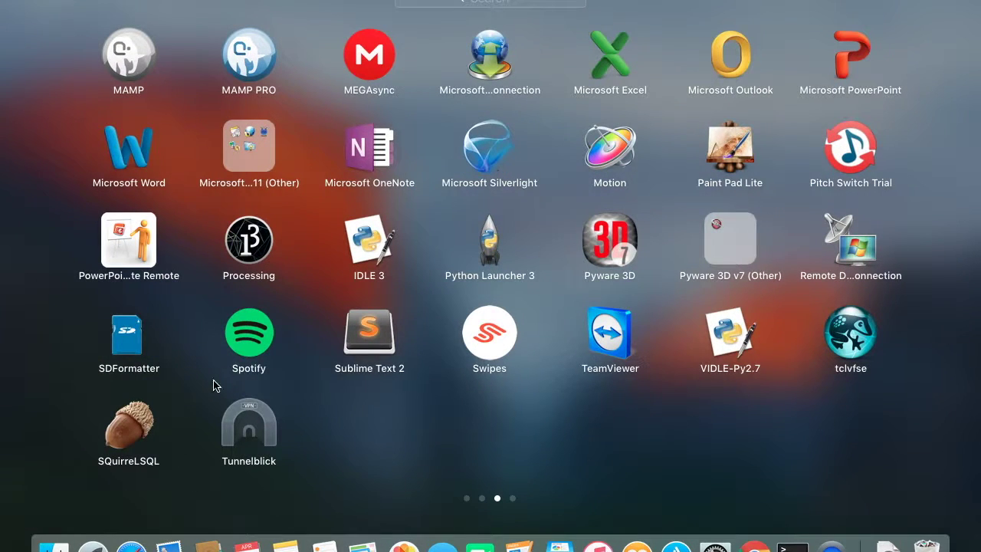
{"action": "left_click", "coordinate": [239, 438]}
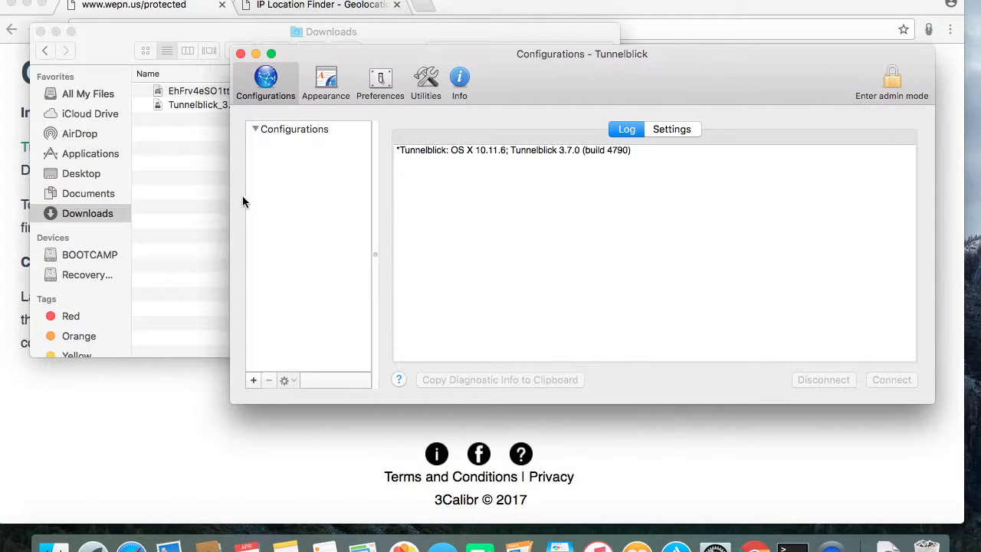
{"action": "left_click_drag", "start_coordinate": [570, 71], "coordinate": [657, 22]}
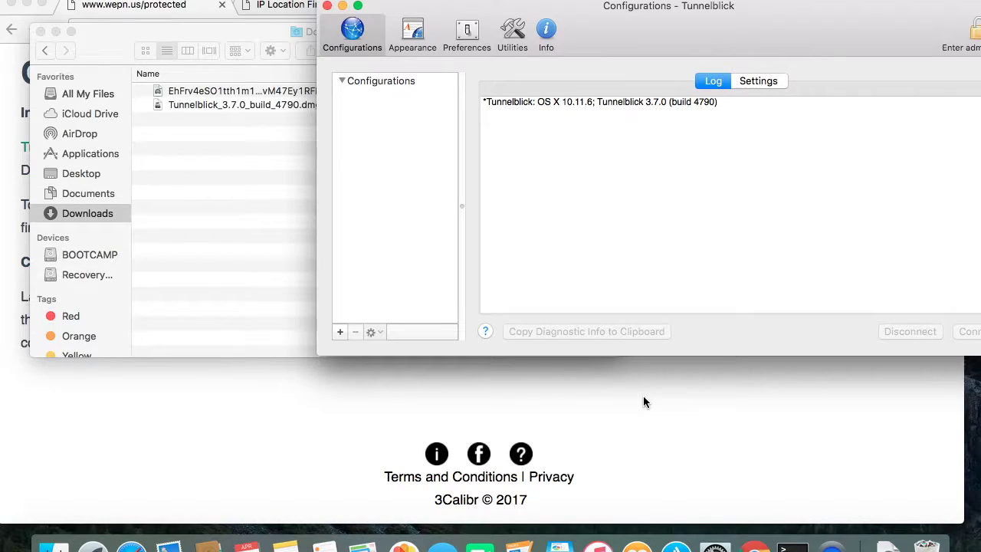
{"action": "left_click_drag", "start_coordinate": [697, 30], "coordinate": [648, 31]}
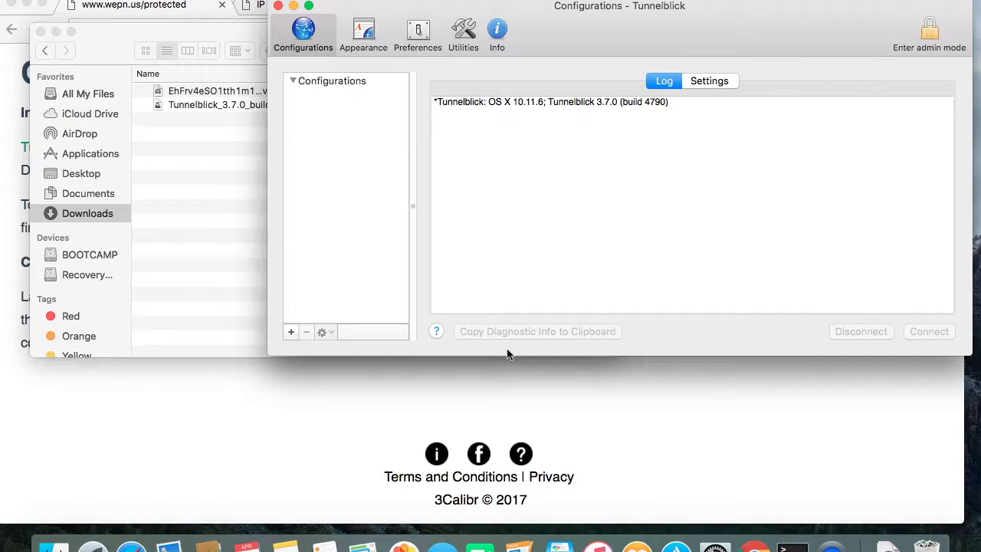
{"action": "left_click", "coordinate": [206, 92]}
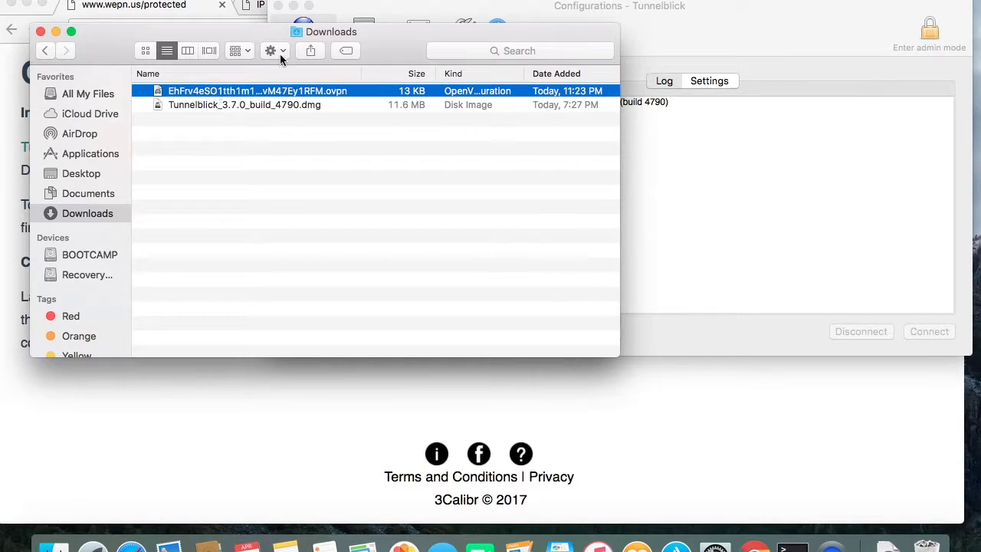
Install the WePN .ovpn file for only this user, approving the admin password and down-root plugin.
{"action": "left_click_drag", "start_coordinate": [307, 39], "coordinate": [869, 146]}
{"action": "left_click_drag", "start_coordinate": [761, 200], "coordinate": [320, 165]}
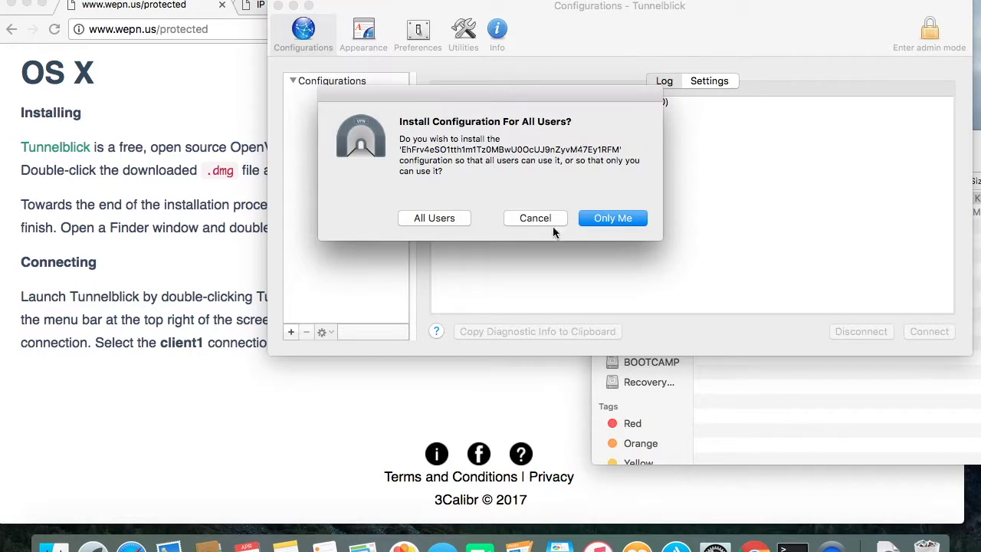
{"action": "left_click", "coordinate": [461, 220]}
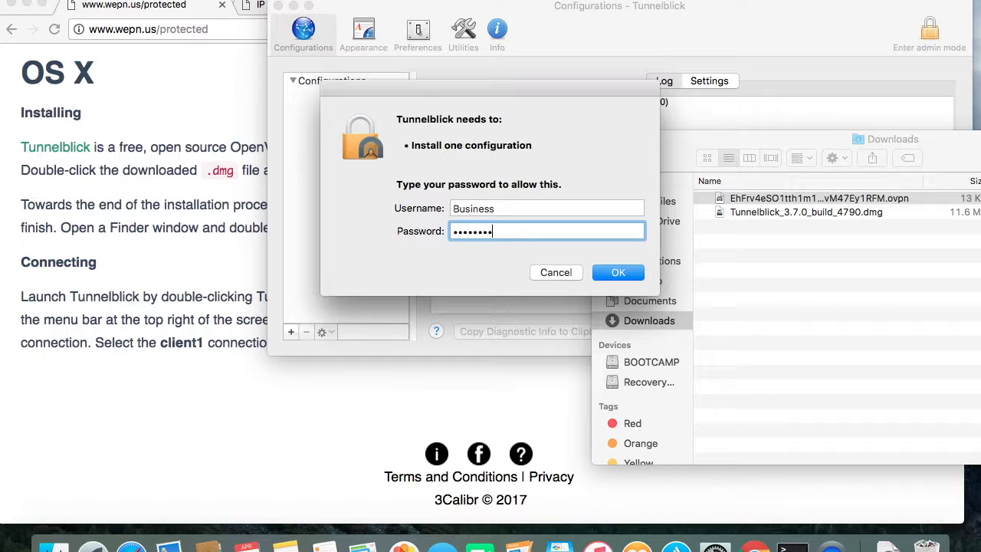
{"action": "key", "text": "Return"}
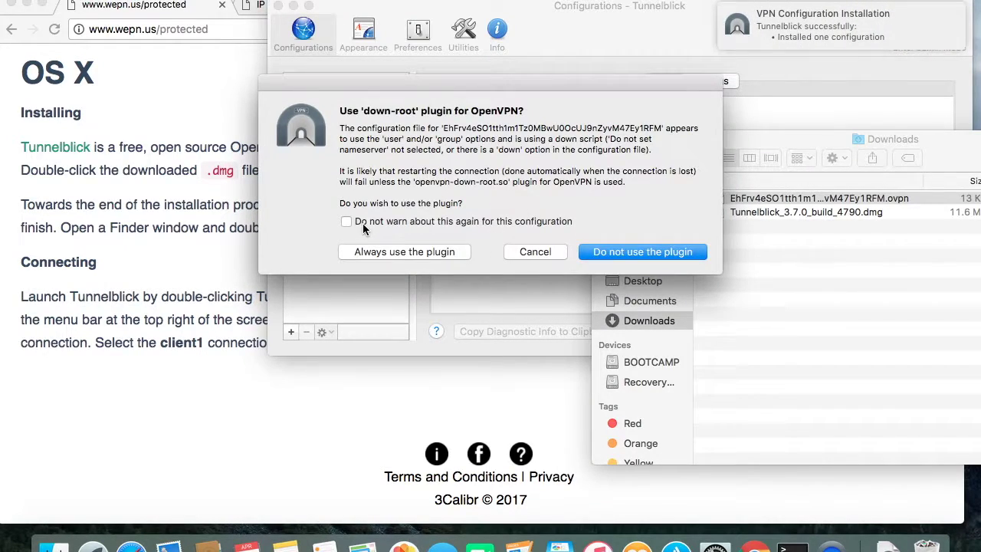
{"action": "left_click", "coordinate": [396, 250]}
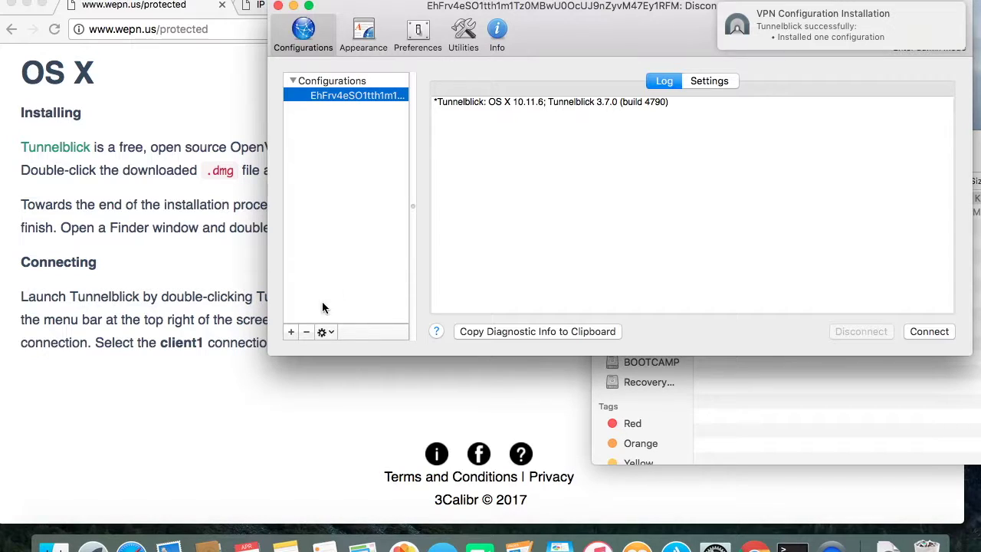
{"action": "left_click", "coordinate": [214, 398]}
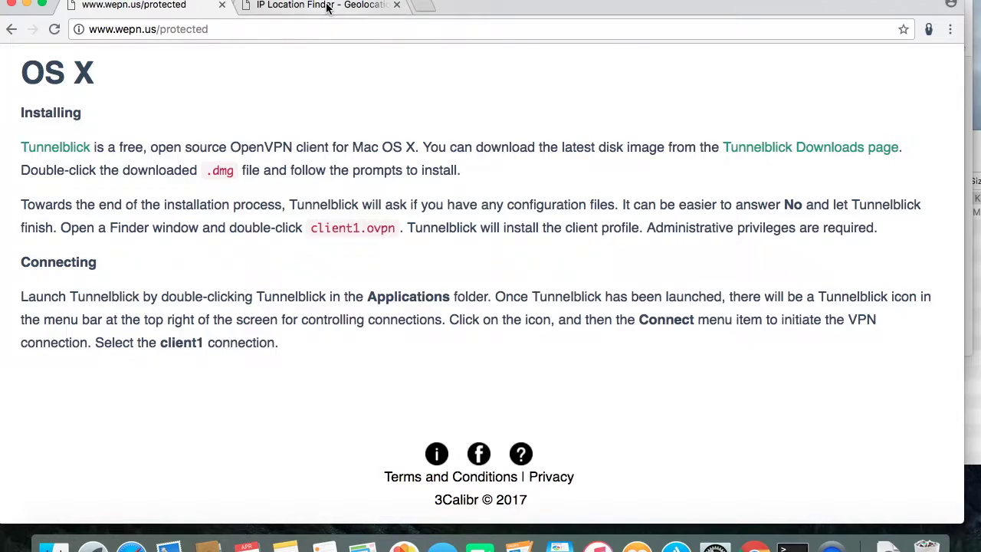
{"action": "left_click", "coordinate": [329, 6]}
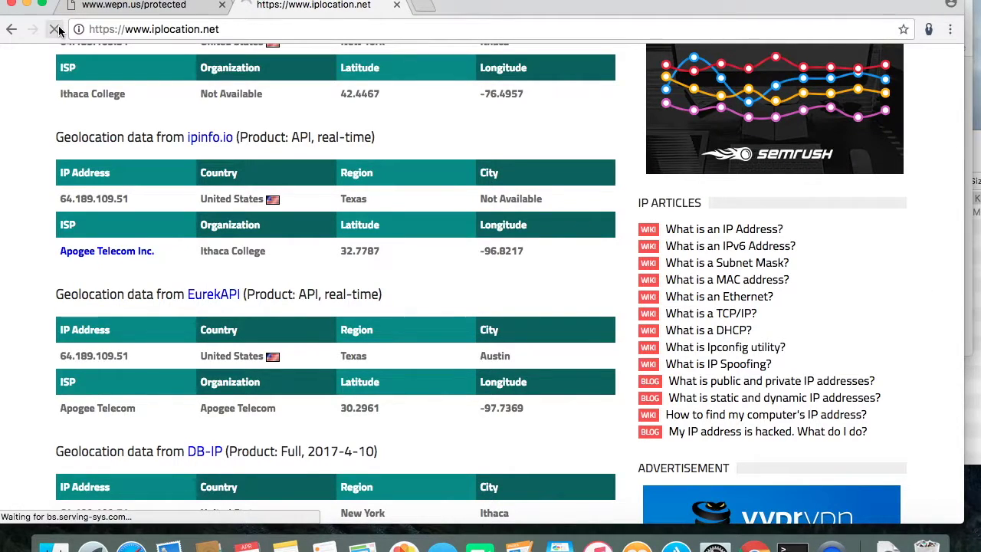
{"action": "scroll", "coordinate": [187, 205], "scroll_direction": "down", "scroll_amount": 3}
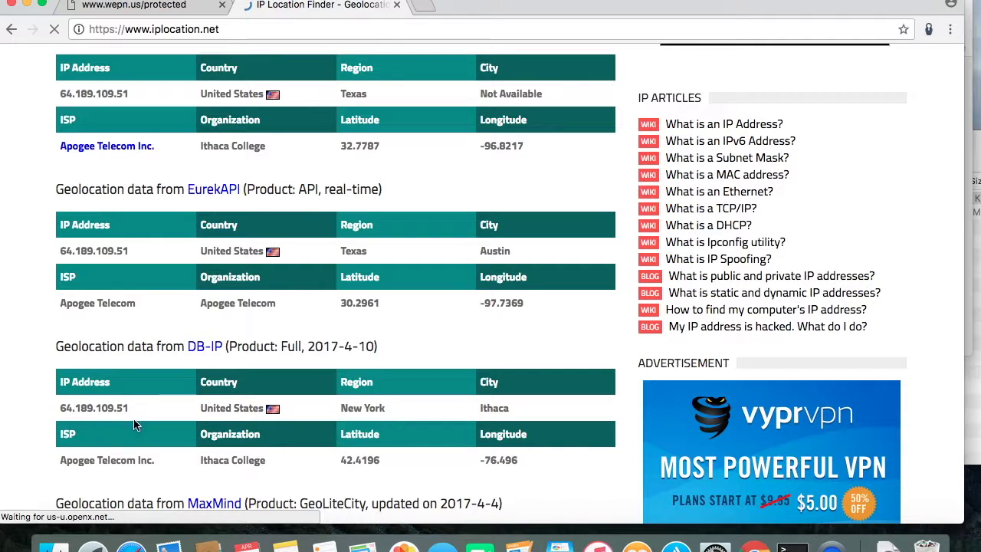
{"action": "scroll", "coordinate": [293, 454], "scroll_direction": "down", "scroll_amount": 3}
{"action": "scroll", "coordinate": [294, 452], "scroll_direction": "up", "scroll_amount": 9}
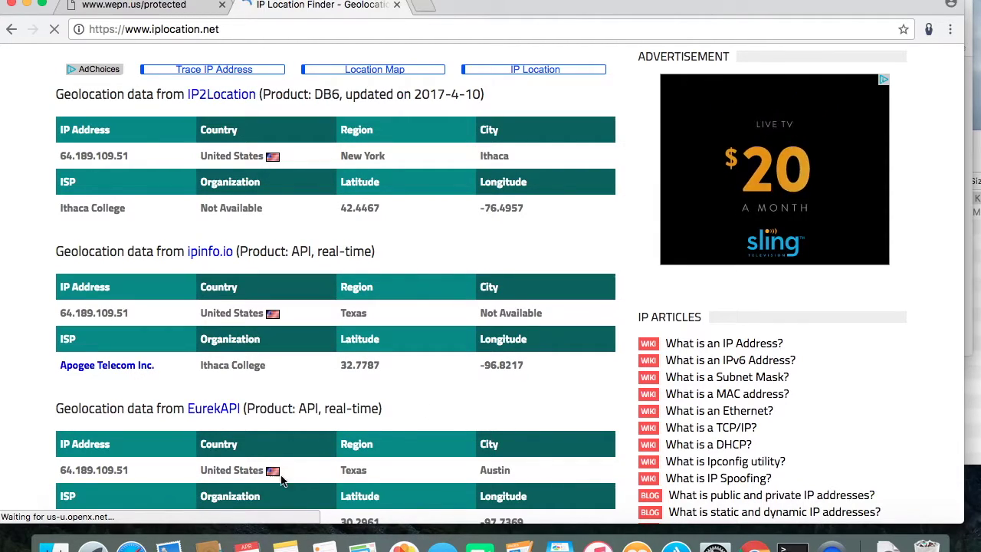
{"action": "scroll", "coordinate": [338, 408], "scroll_direction": "up", "scroll_amount": 12}
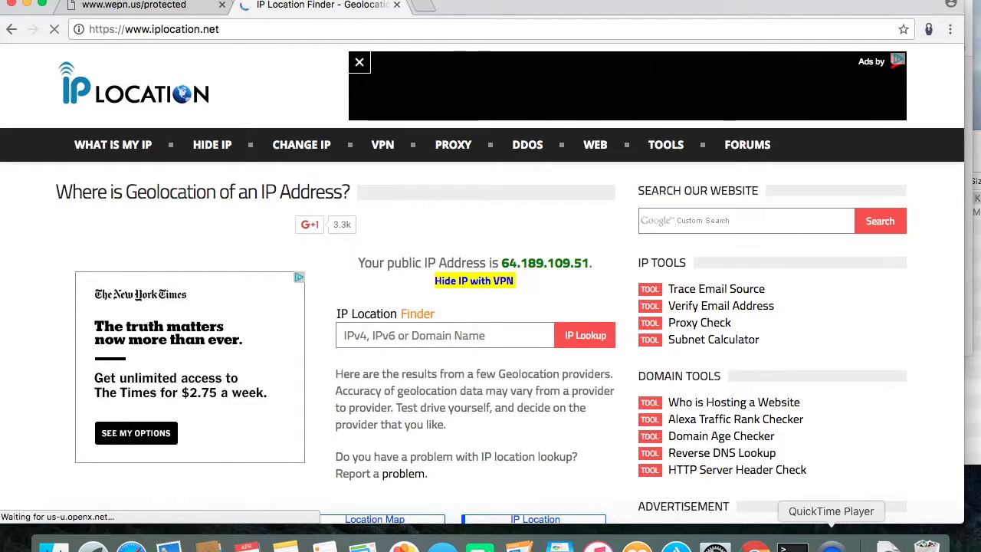
{"action": "scroll", "coordinate": [630, 418], "scroll_direction": "down", "scroll_amount": 20}
{"action": "scroll", "coordinate": [630, 419], "scroll_direction": "up", "scroll_amount": 7}
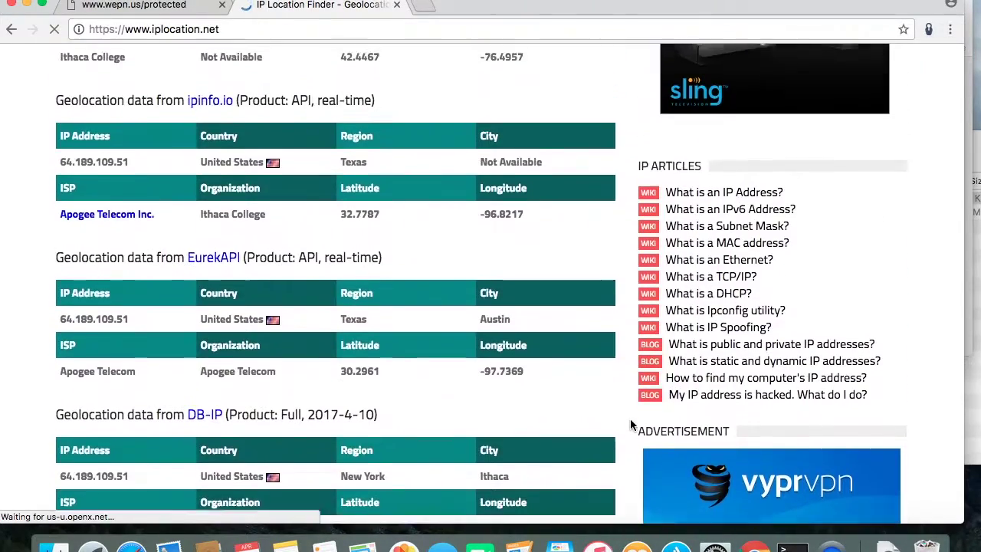
{"action": "scroll", "coordinate": [629, 418], "scroll_direction": "up", "scroll_amount": 3}
{"action": "scroll", "coordinate": [630, 419], "scroll_direction": "down", "scroll_amount": 5}
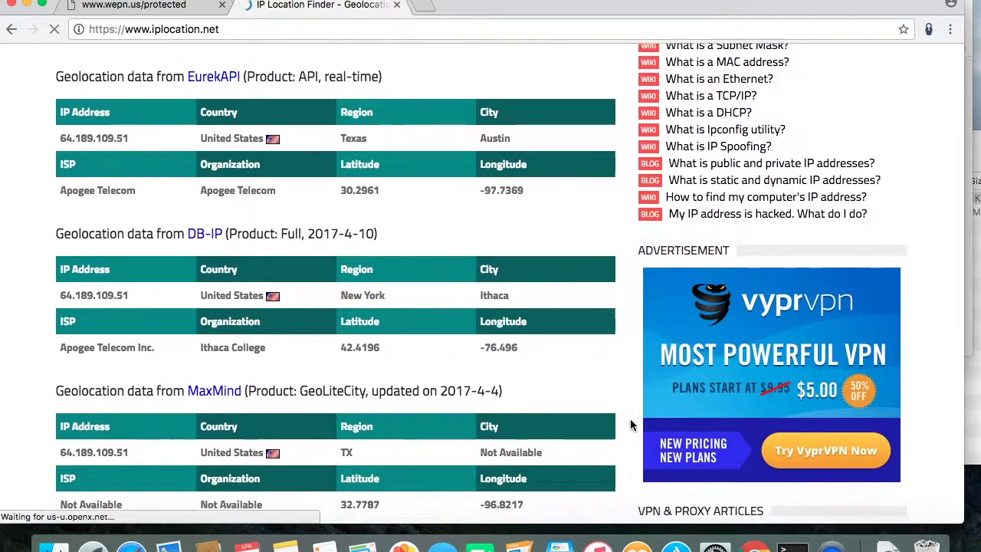
{"action": "scroll", "coordinate": [630, 418], "scroll_direction": "down", "scroll_amount": 1}
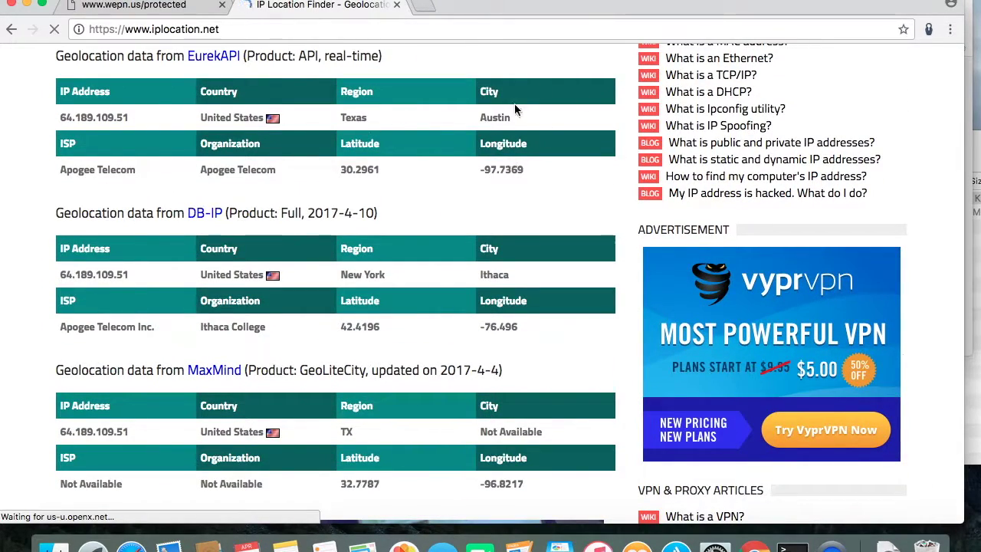
{"action": "scroll", "coordinate": [509, 153], "scroll_direction": "up", "scroll_amount": 5}
{"action": "scroll", "coordinate": [504, 136], "scroll_direction": "up", "scroll_amount": 3}
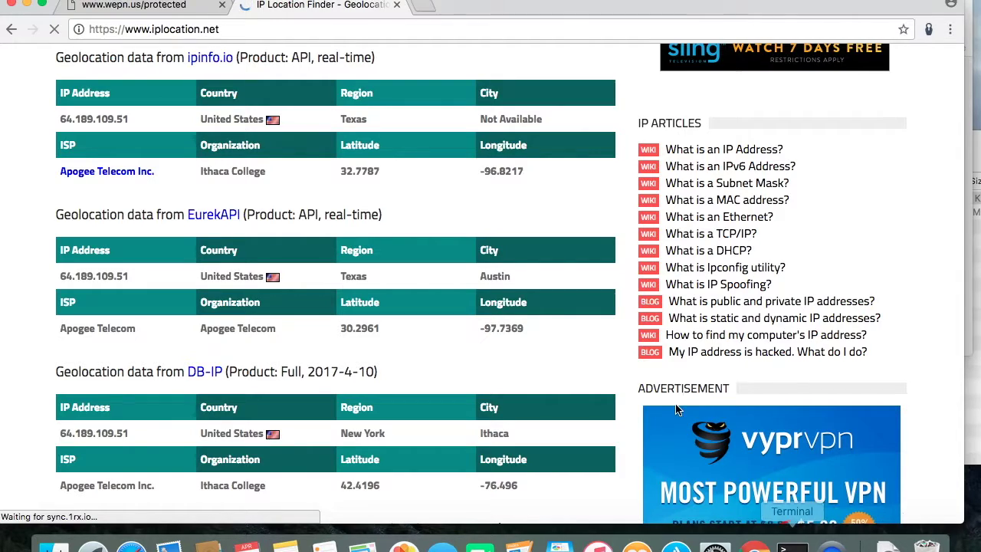
Bring Tunnelblick's Configurations window forward and connect the WePN VPN configuration.
{"action": "left_click_drag", "start_coordinate": [727, 8], "coordinate": [634, 8]}
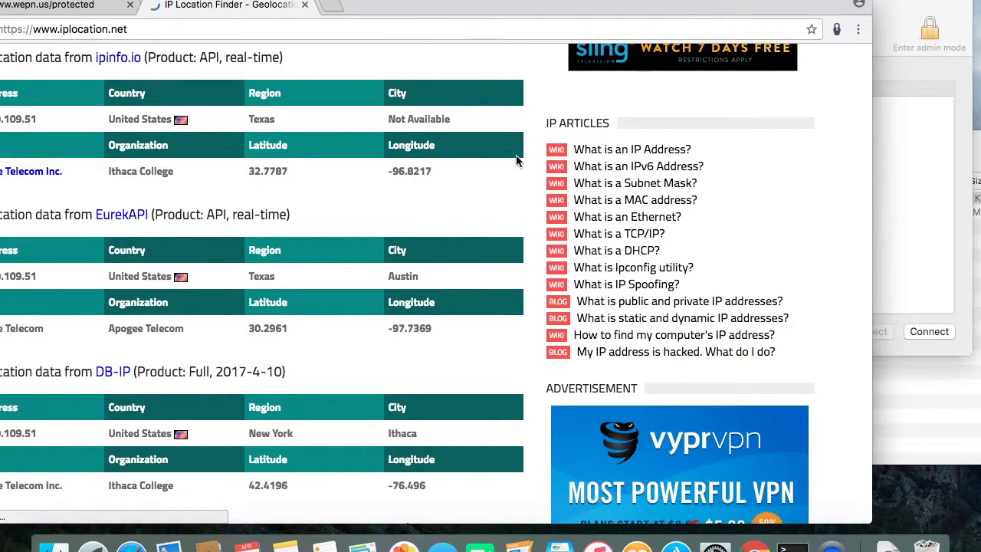
{"action": "scroll", "coordinate": [517, 159], "scroll_direction": "up", "scroll_amount": 5}
{"action": "scroll", "coordinate": [517, 161], "scroll_direction": "up", "scroll_amount": 4}
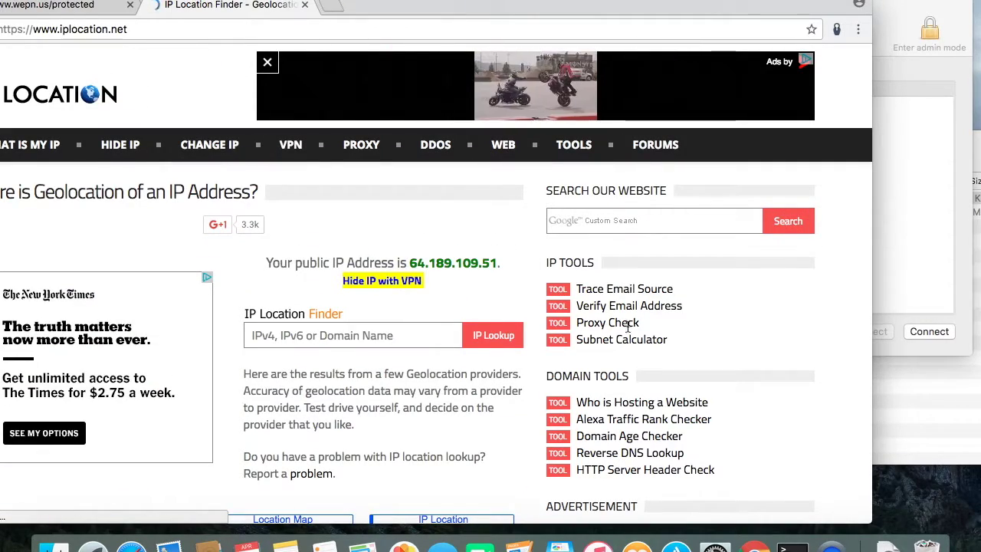
{"action": "left_click", "coordinate": [933, 189]}
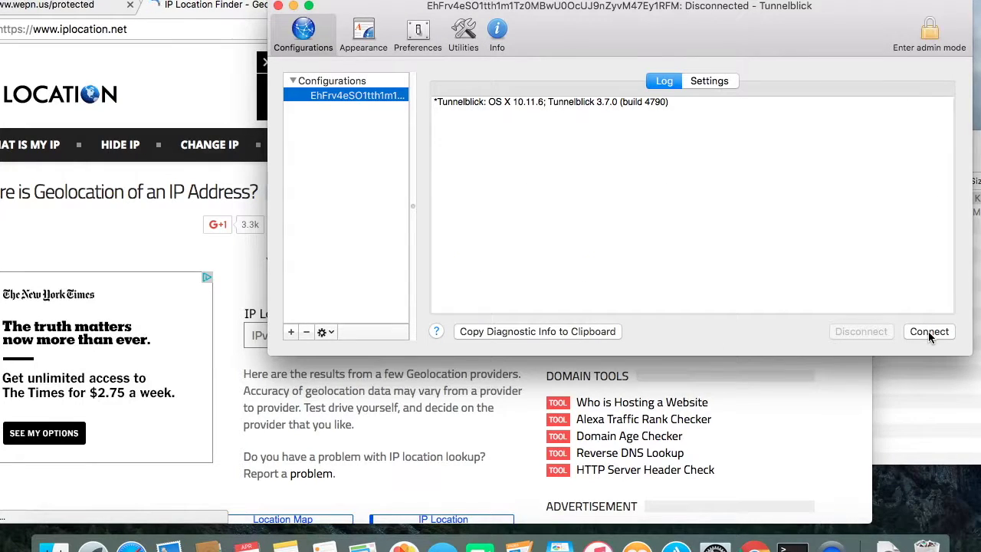
{"action": "left_click", "coordinate": [927, 331]}
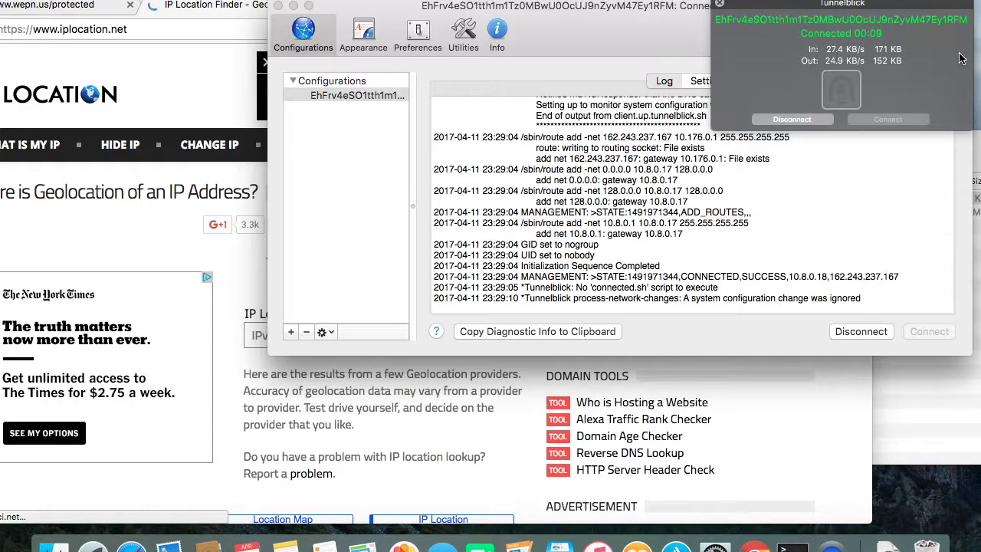
Reload iplocation.net and scroll its results for the new VPN public IP.
{"action": "left_click", "coordinate": [769, 421]}
{"action": "left_click_drag", "start_coordinate": [529, 3], "coordinate": [624, 3]}
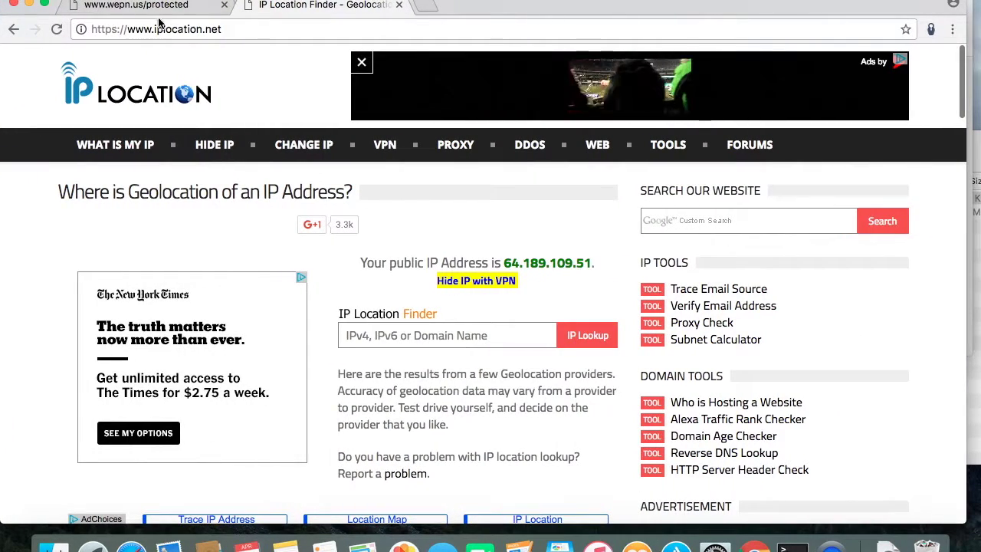
{"action": "left_click", "coordinate": [187, 29]}
{"action": "key", "text": "Return"}
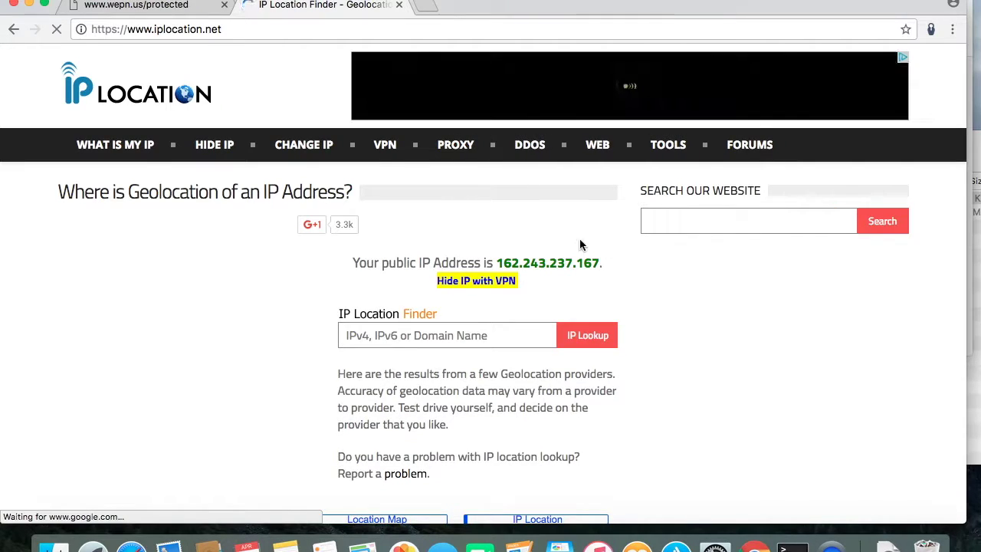
{"action": "scroll", "coordinate": [539, 304], "scroll_direction": "down", "scroll_amount": 5}
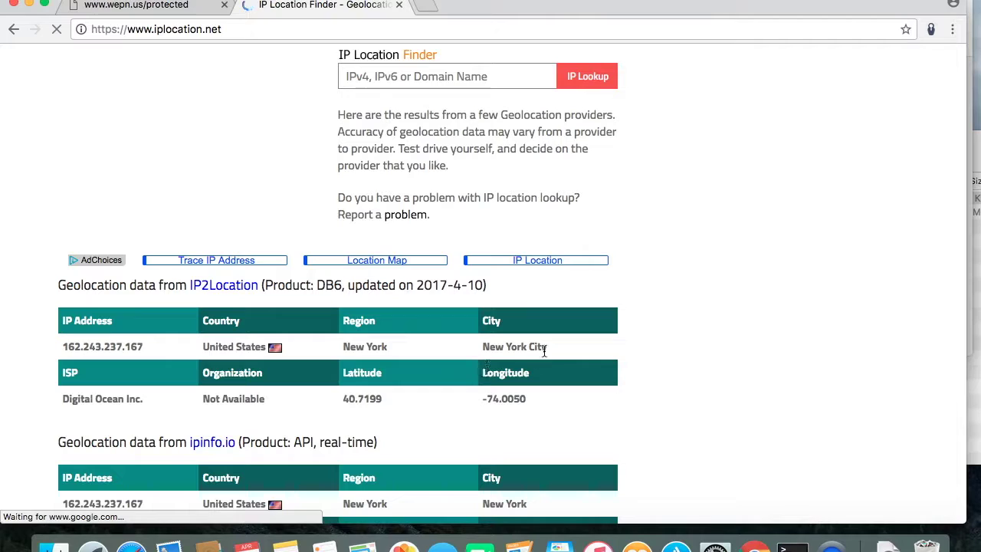
{"action": "scroll", "coordinate": [391, 381], "scroll_direction": "down", "scroll_amount": 2}
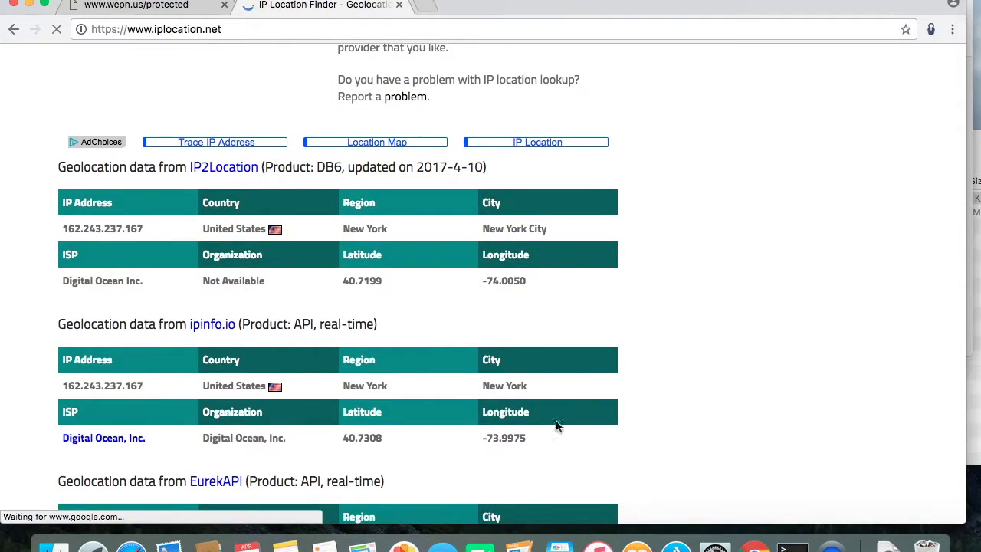
{"action": "scroll", "coordinate": [418, 409], "scroll_direction": "down", "scroll_amount": 2}
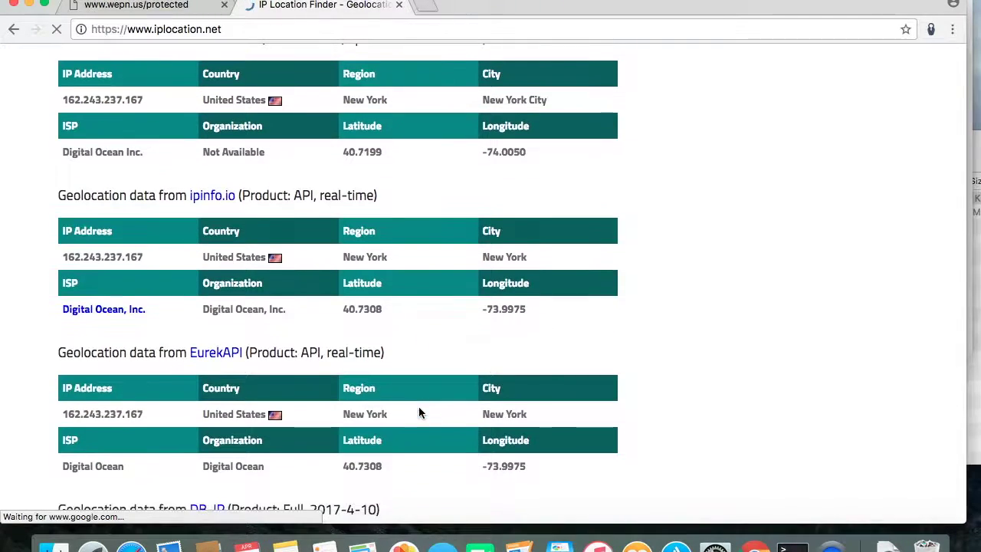
{"action": "scroll", "coordinate": [414, 442], "scroll_direction": "down", "scroll_amount": 6}
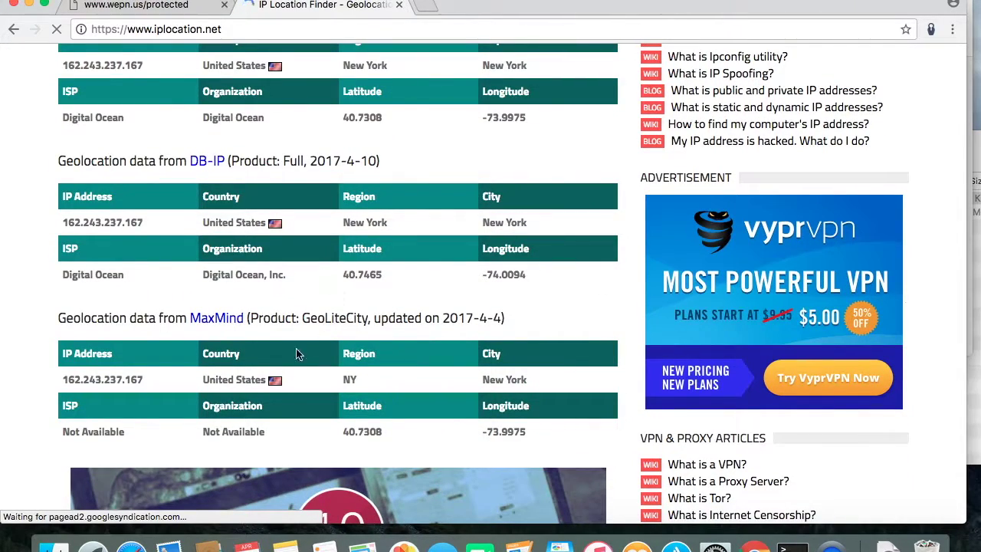
{"action": "scroll", "coordinate": [470, 371], "scroll_direction": "up", "scroll_amount": 14}
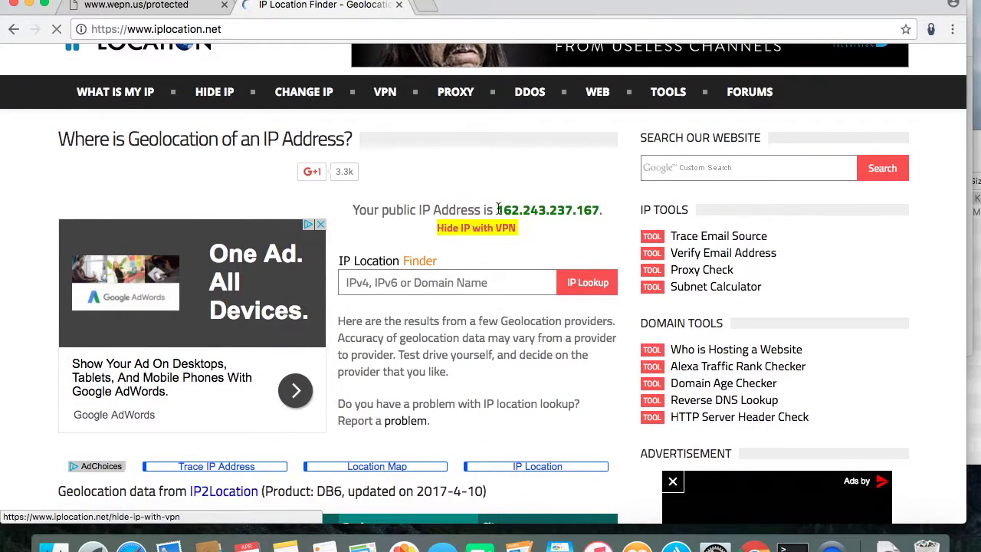
Select the new IP 162.243.237.167, then bring Tunnelblick's window to the front.
{"action": "mouse_move", "coordinate": [495, 210]}
{"action": "left_mouse_down"}
{"action": "mouse_move", "coordinate": [599, 219]}
{"action": "mouse_move", "coordinate": [500, 209]}
{"action": "left_mouse_up"}
{"action": "left_click", "coordinate": [600, 211]}
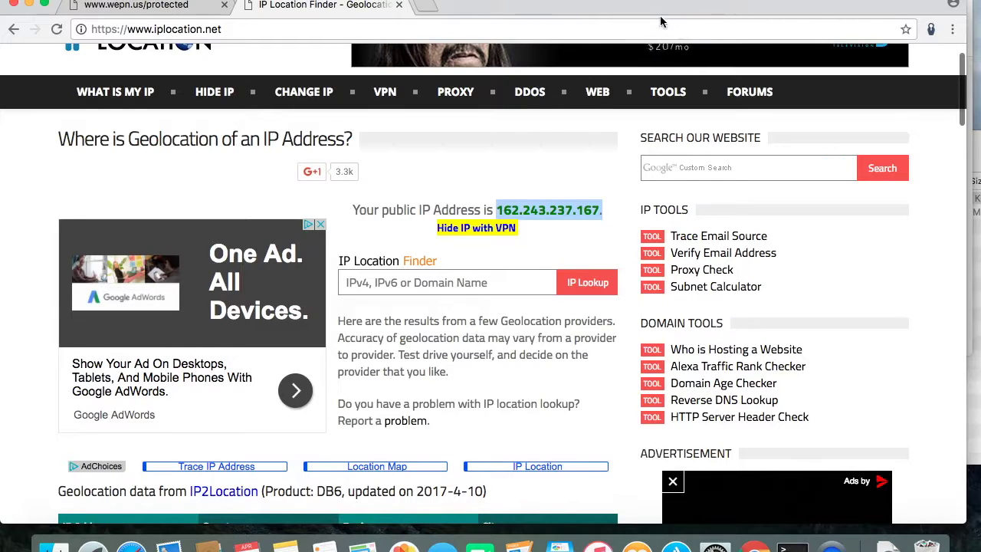
{"action": "left_click_drag", "start_coordinate": [657, 15], "coordinate": [625, 16]}
{"action": "left_click", "coordinate": [954, 211]}
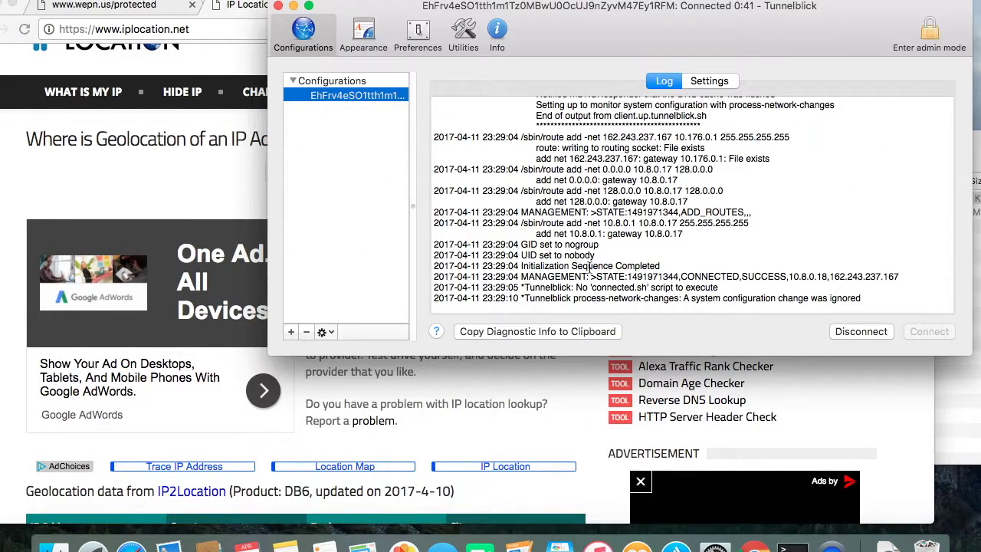
Disconnect the VPN in Tunnelblick and reload iplocation.net in Chrome to recheck the IP.
{"action": "left_click", "coordinate": [854, 335]}
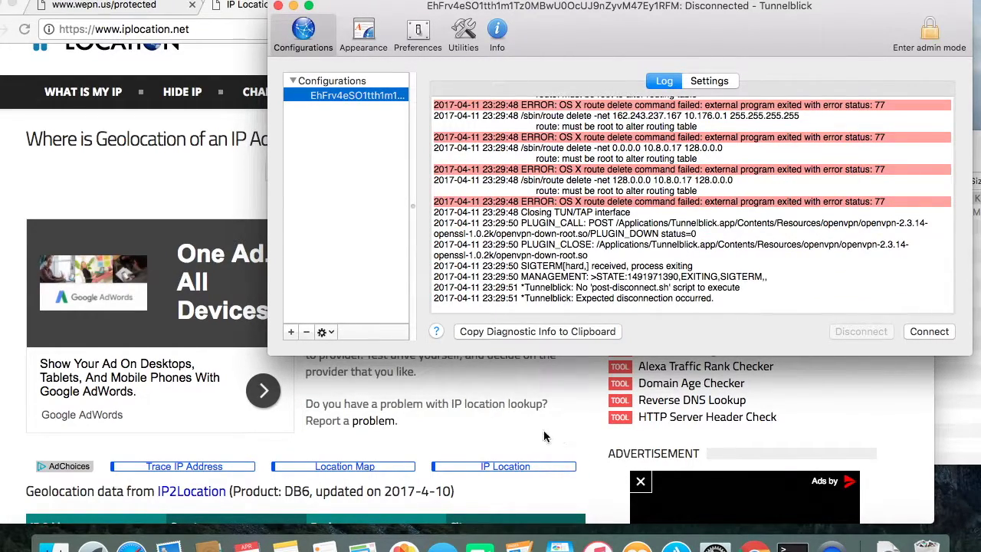
{"action": "left_click", "coordinate": [515, 449]}
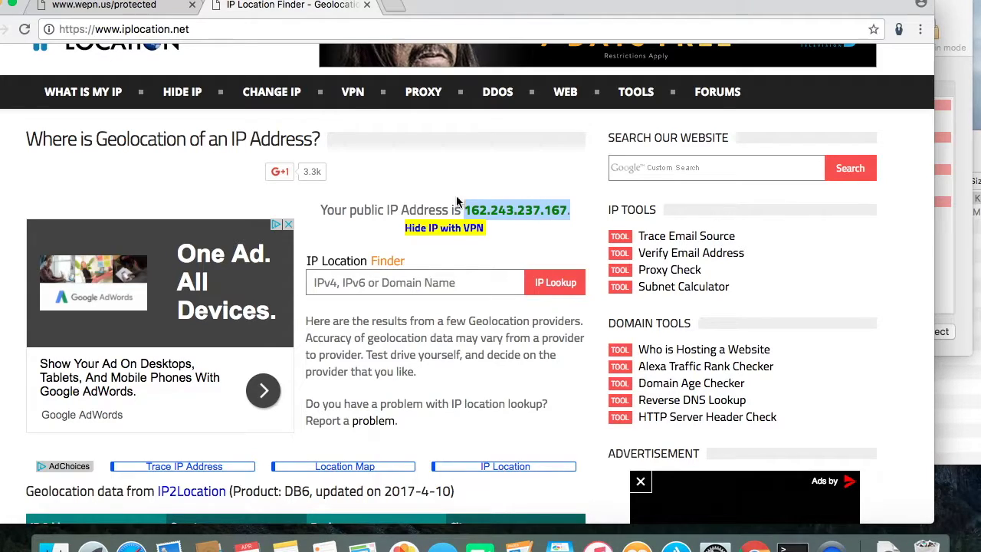
{"action": "left_click", "coordinate": [82, 34]}
{"action": "key", "text": "Return"}
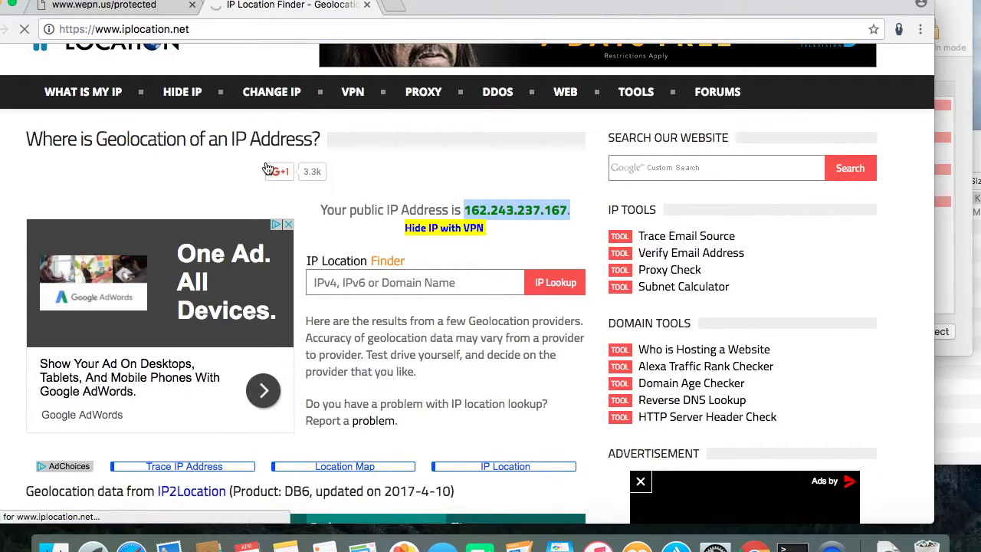